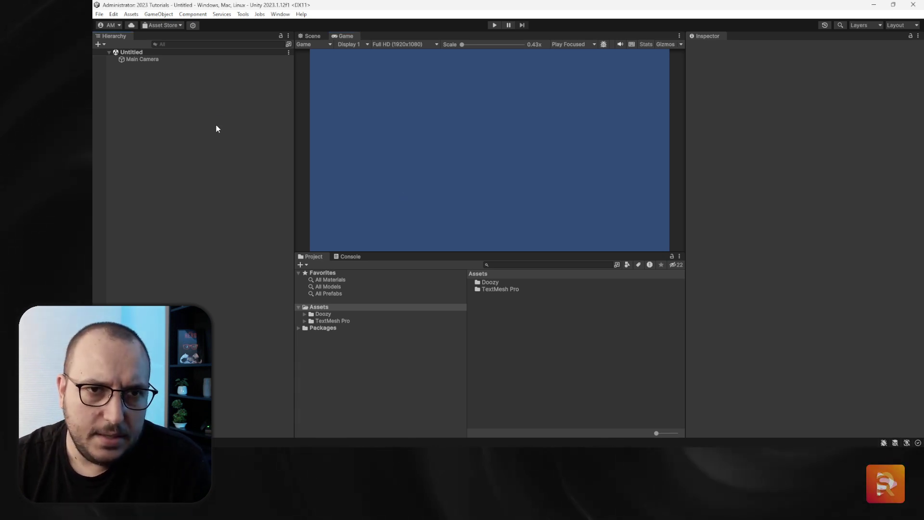
- Show the Doozy Dashboard's Input Settings: Input System Package handling, 0.1 Back button cooldown
left_click(242, 14)
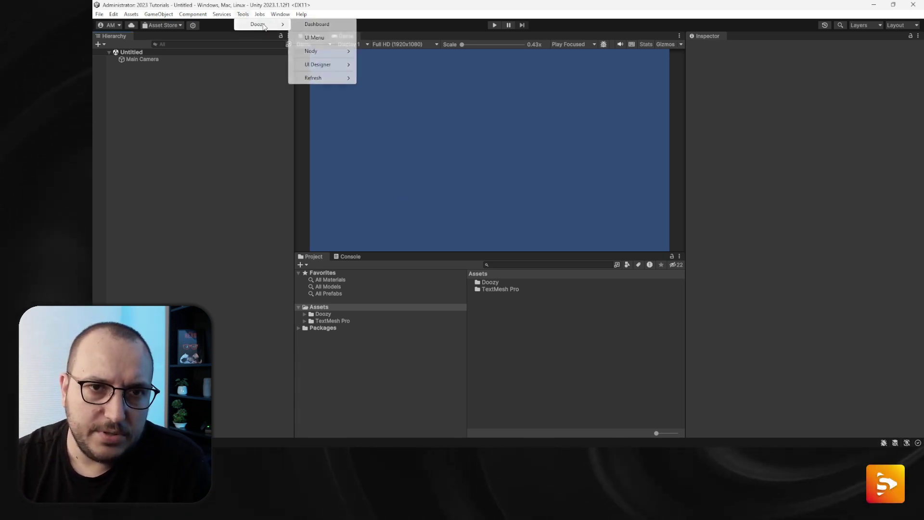
left_click(319, 22)
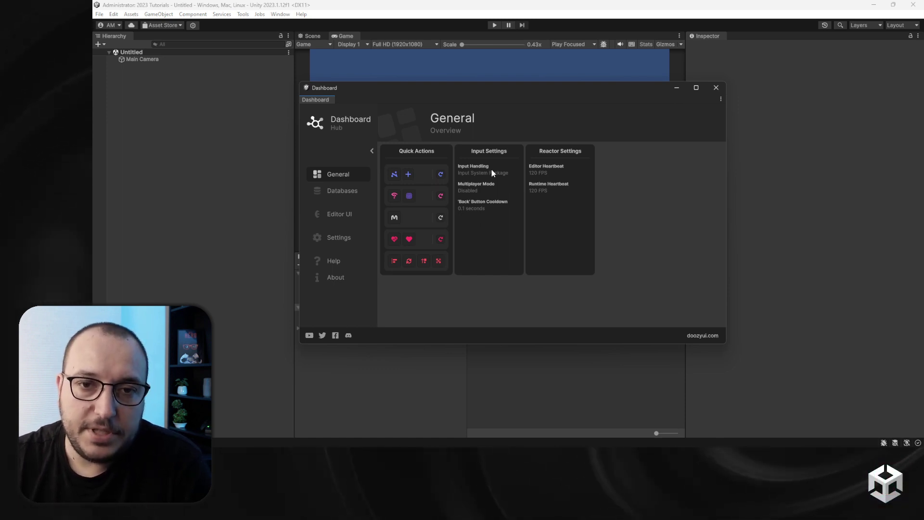
left_click(332, 237)
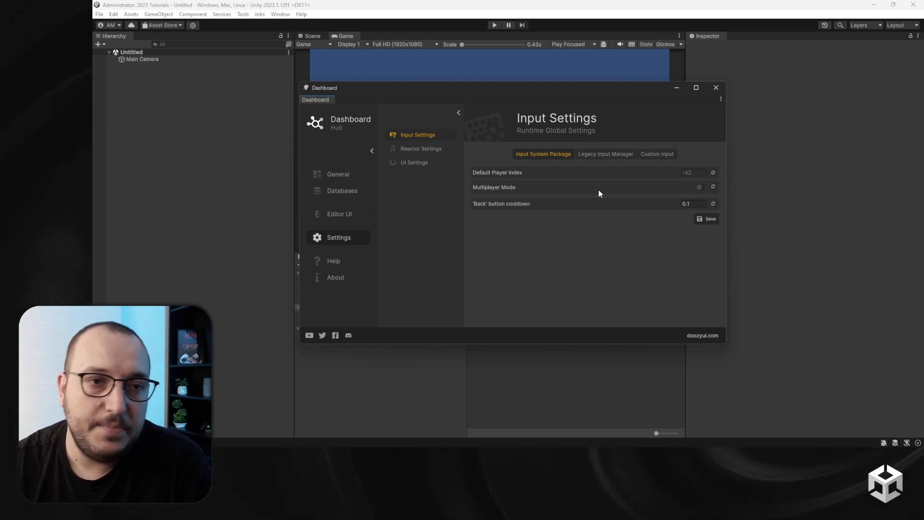
left_click(115, 16)
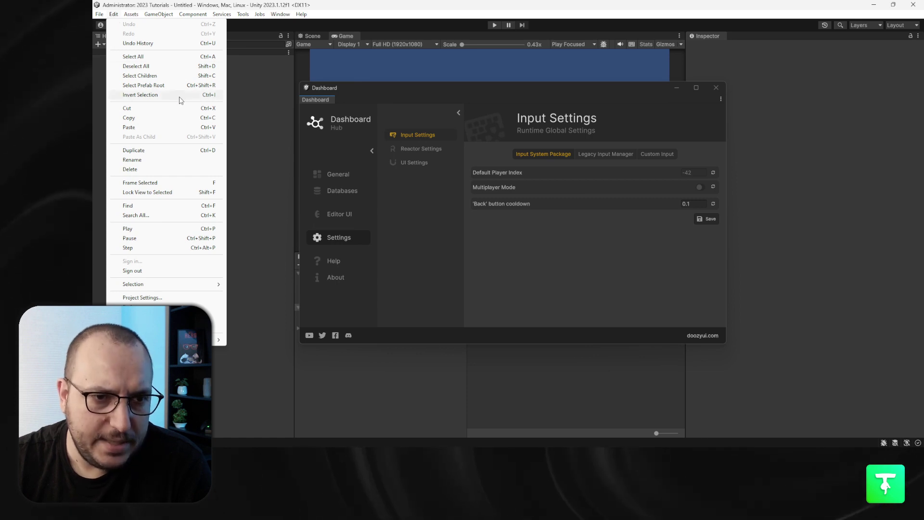
- Show the Player settings' Scripting Define Symbols, confirming INPUT_SYSTEM_PACKAGE is listed
left_click(183, 300)
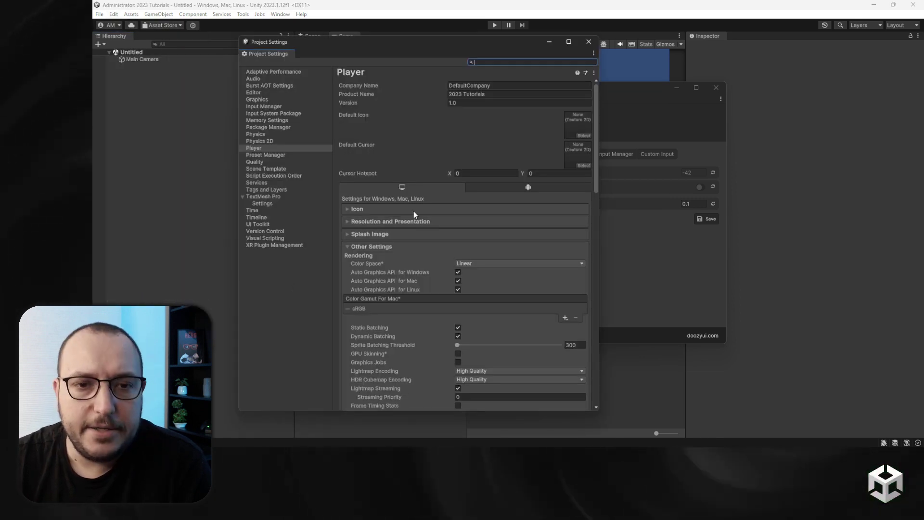
left_click(249, 148)
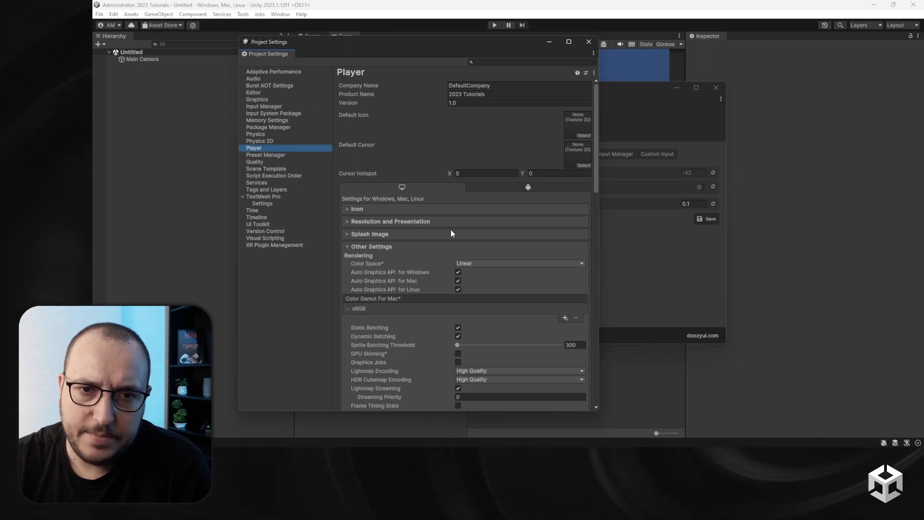
scroll(441, 269, "down", 10)
scroll(441, 269, "down", 10)
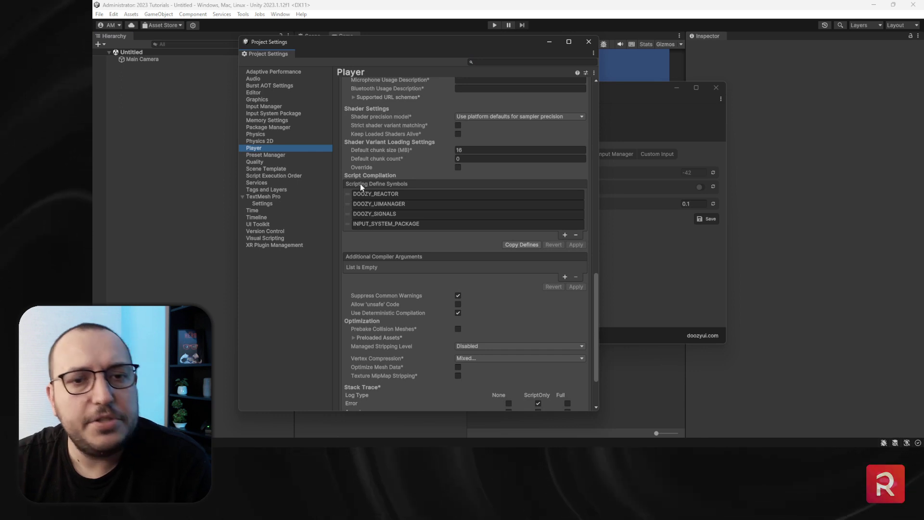
- Rearrange the Project Settings and Dashboard windows, then close the Doozy Dashboard
left_click_drag(405, 40, 310, 43)
left_click_drag(546, 87, 632, 79)
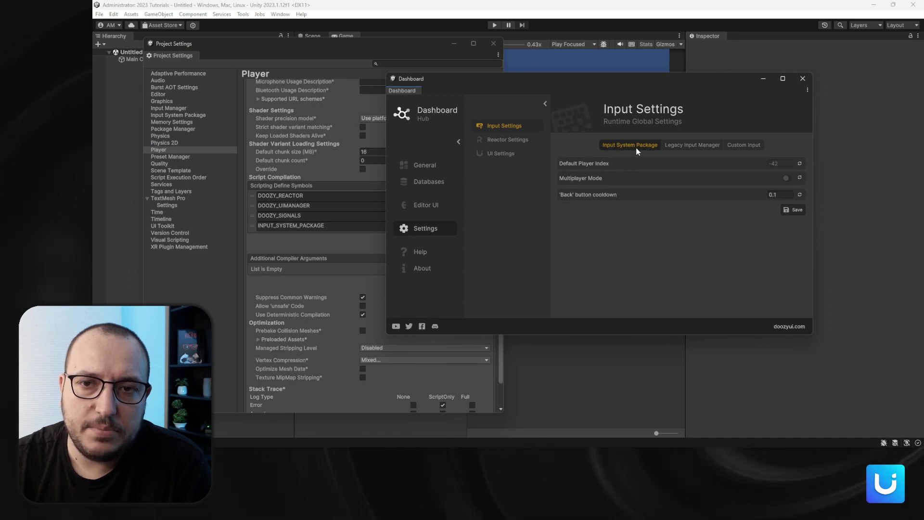
left_click_drag(480, 74, 596, 68)
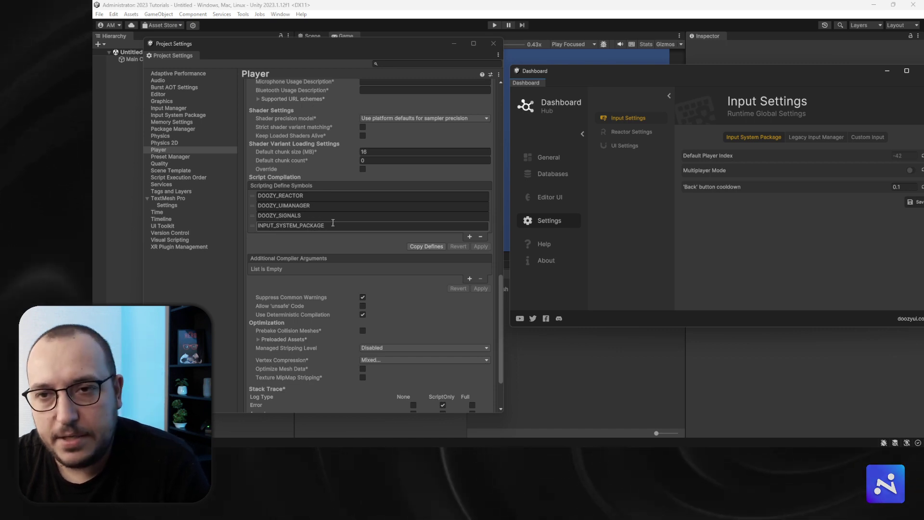
left_click_drag(648, 74, 531, 86)
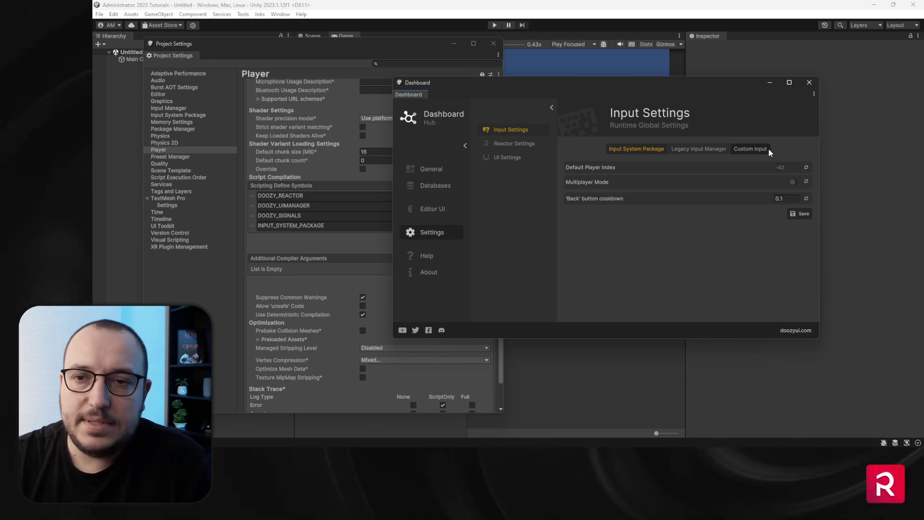
left_click(809, 82)
- Close Project Settings, add a Flex Button via Doozy > UIMenu > Components > Button Basic, and select EventSystem
left_click(492, 46)
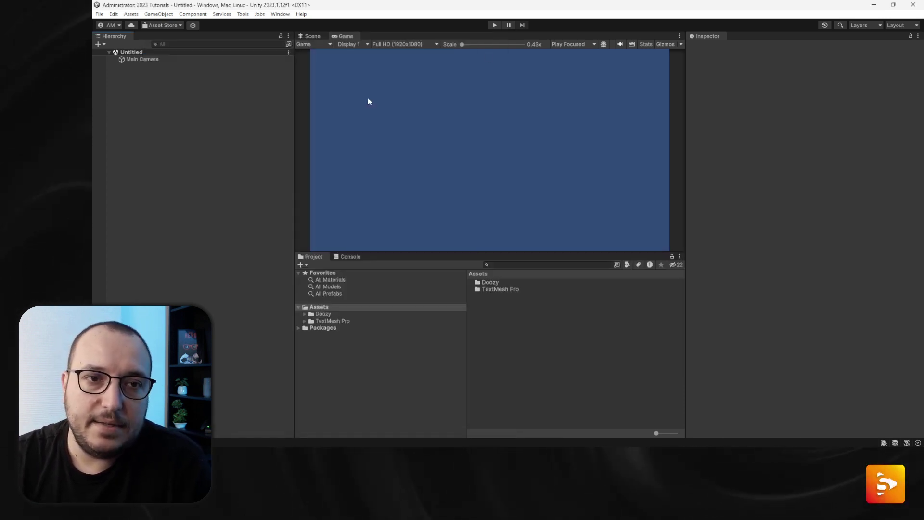
right_click(158, 128)
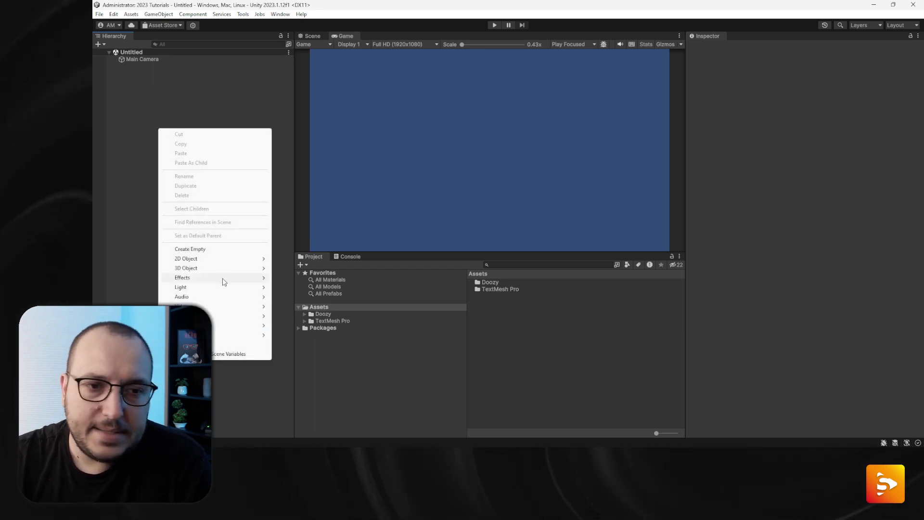
mouse_move(240, 316)
mouse_move(313, 325)
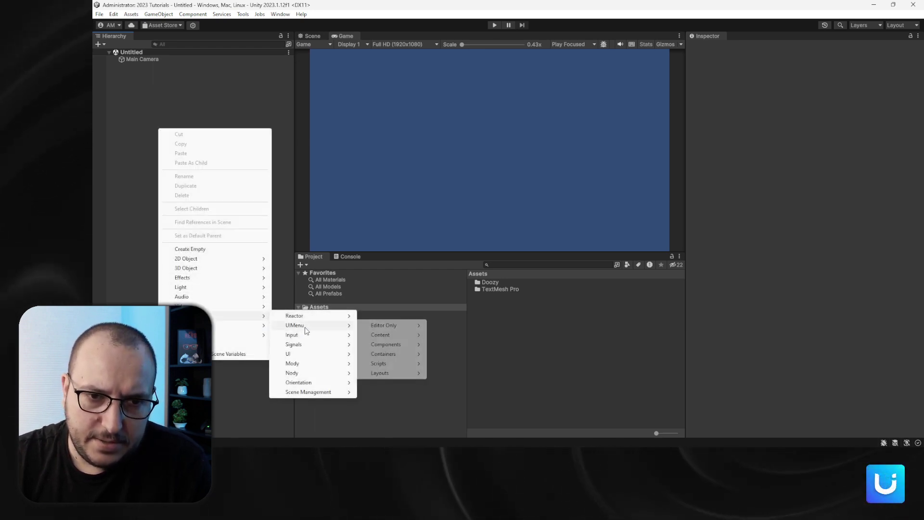
mouse_move(401, 345)
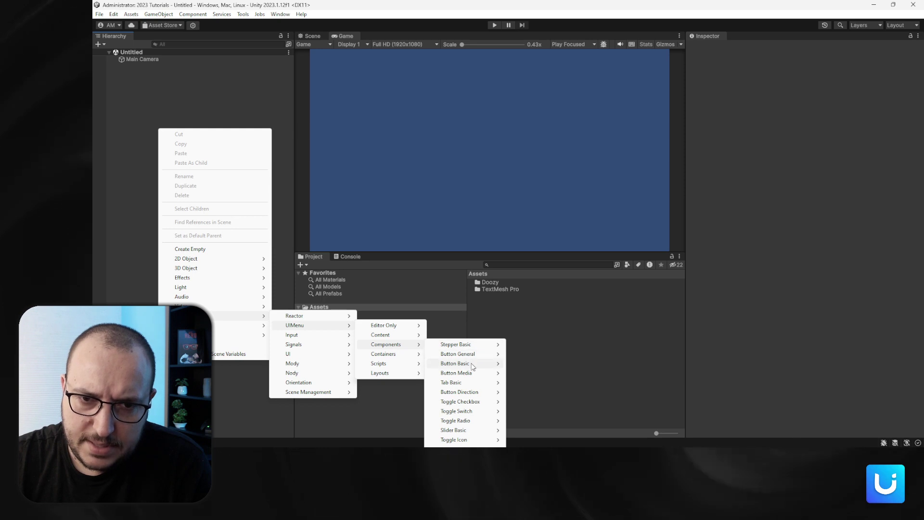
mouse_move(478, 363)
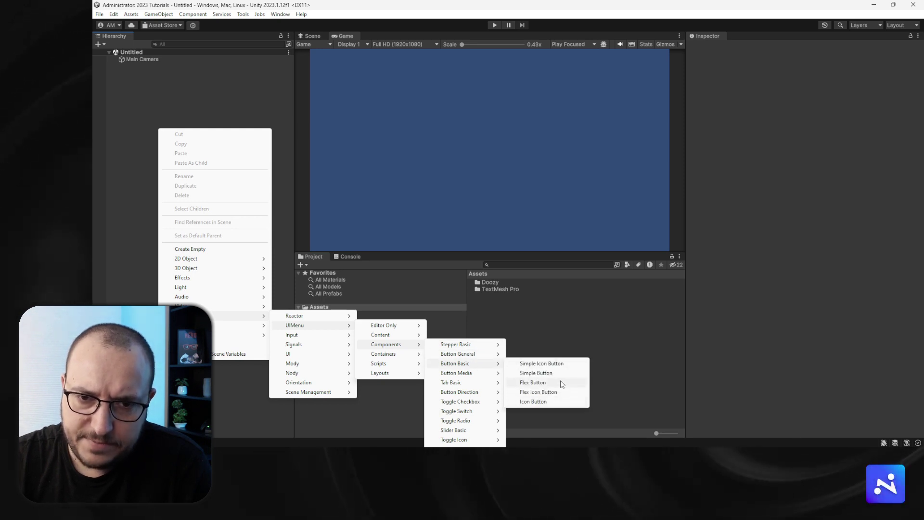
left_click(484, 234)
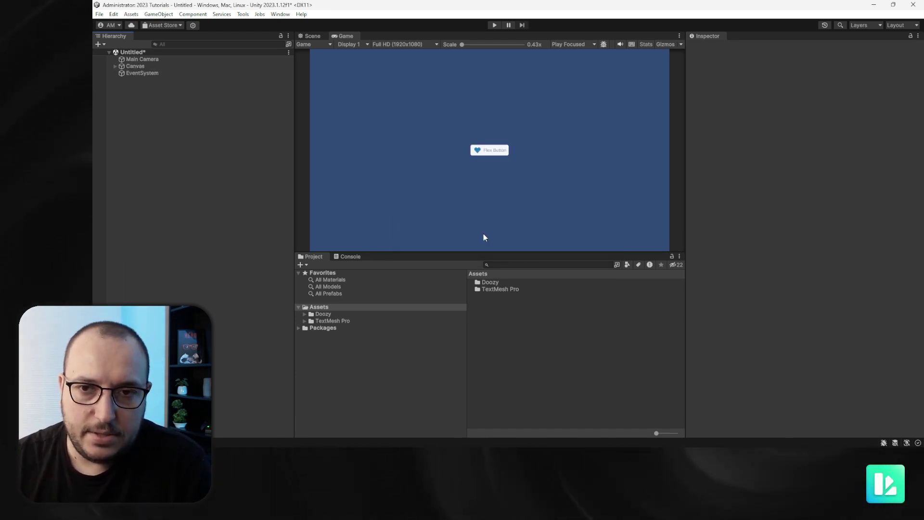
left_click(195, 73)
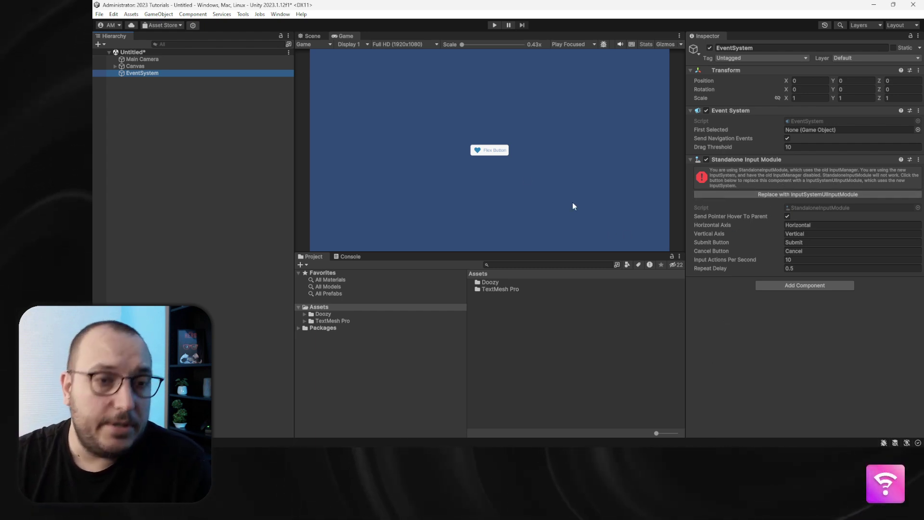
- Play the scene to see the Standalone Input Module's InvalidOperationException in the Console, then clear and stop
left_click(345, 256)
left_click(495, 25)
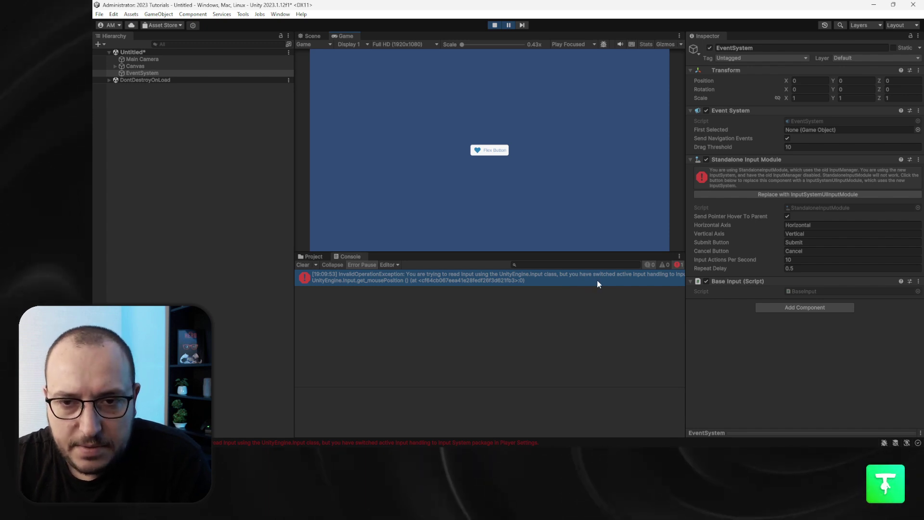
left_click(579, 284)
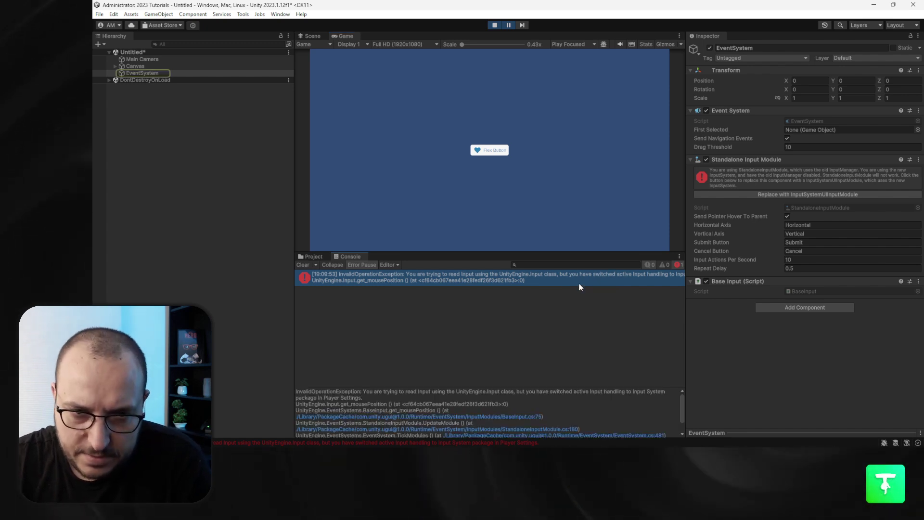
left_click(303, 265)
left_click(493, 25)
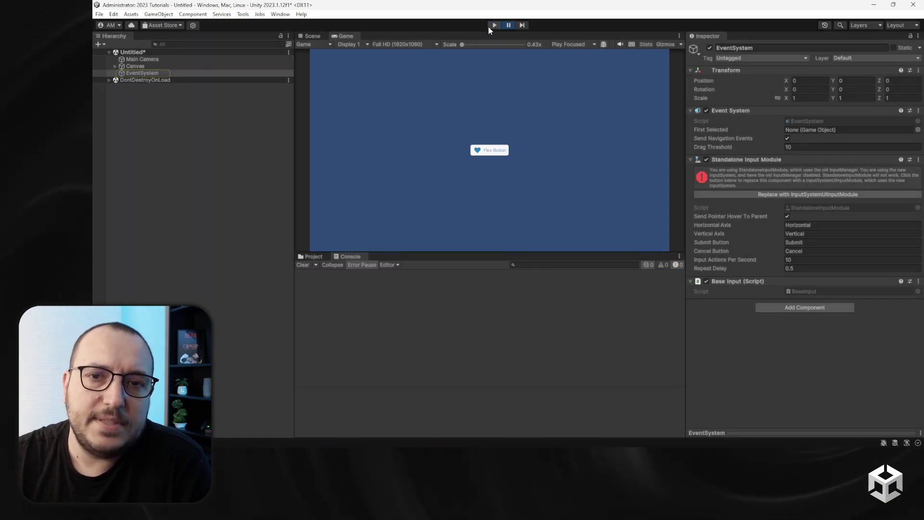
- Replace the EventSystem's module with InputSystemUIInputModule and play the scene error-free
left_click(760, 195)
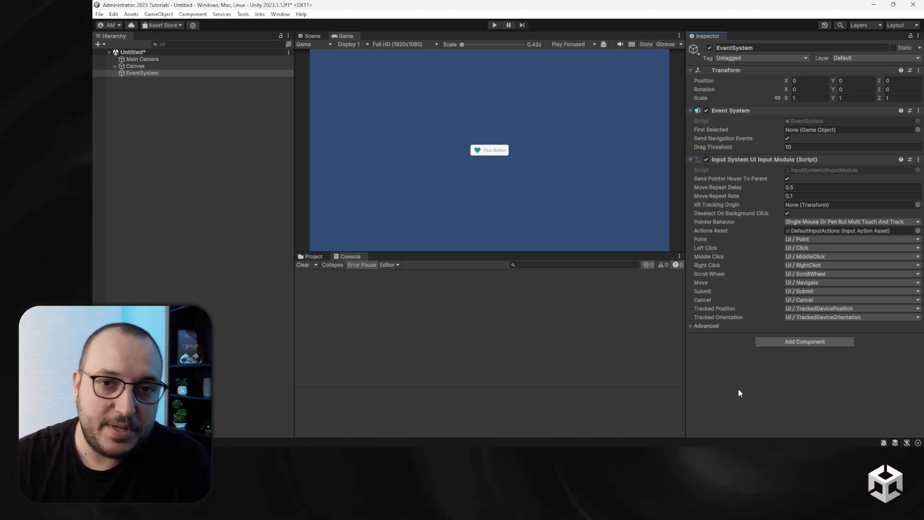
left_click(495, 25)
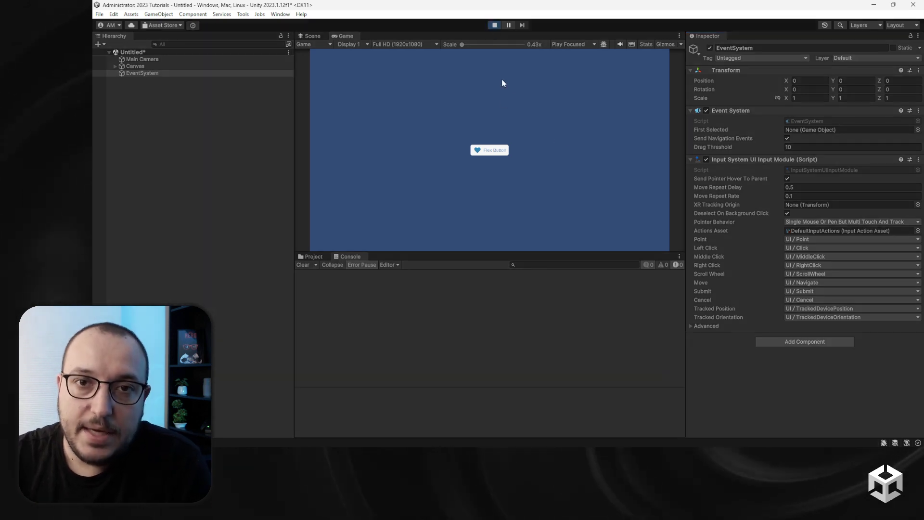
- Check the EventSystem's Input To Signal component uses the Cancel input action
scroll(755, 383, "down", 1)
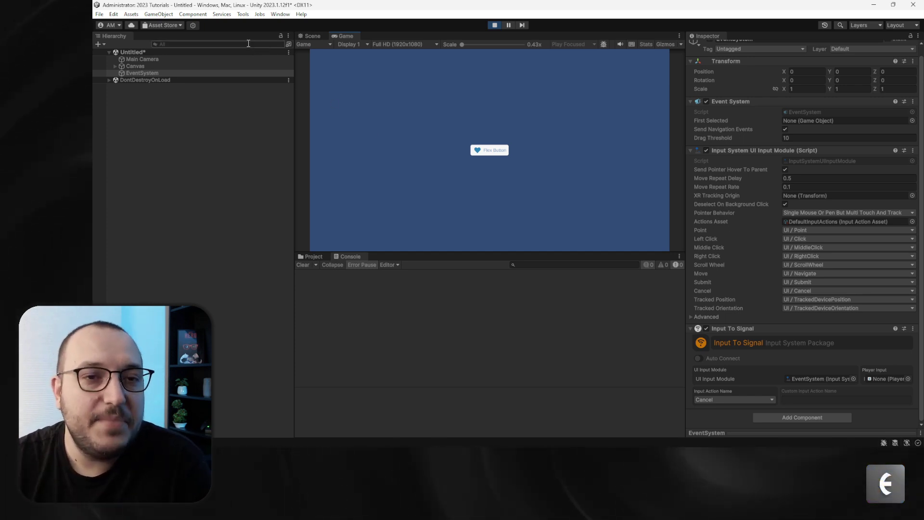
left_click(243, 14)
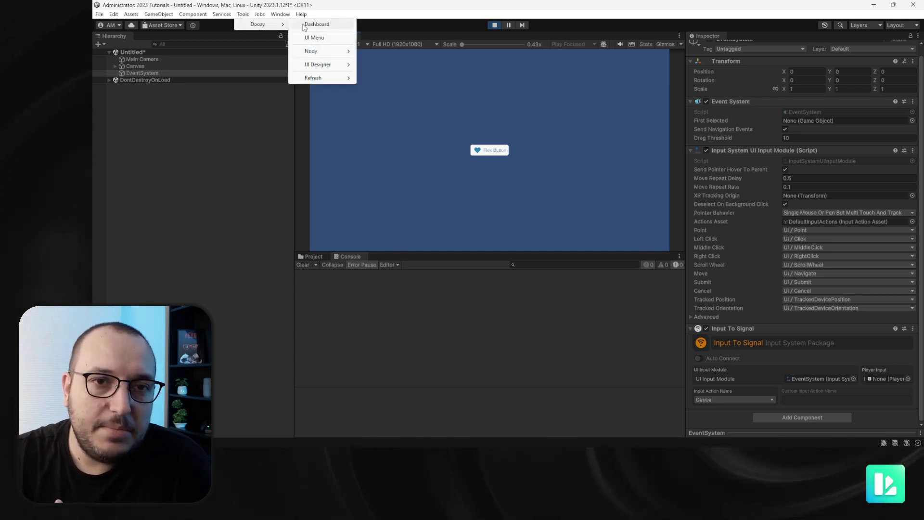
- Open the Dashboard's General overview and launch the Signals Console beside the Flex Button
left_click(387, 113)
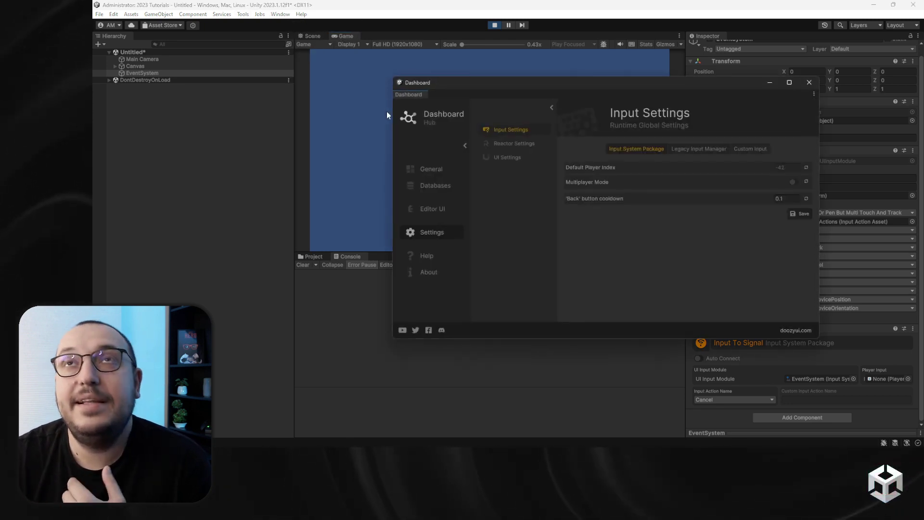
left_click(433, 172)
left_click_drag(487, 86, 634, 104)
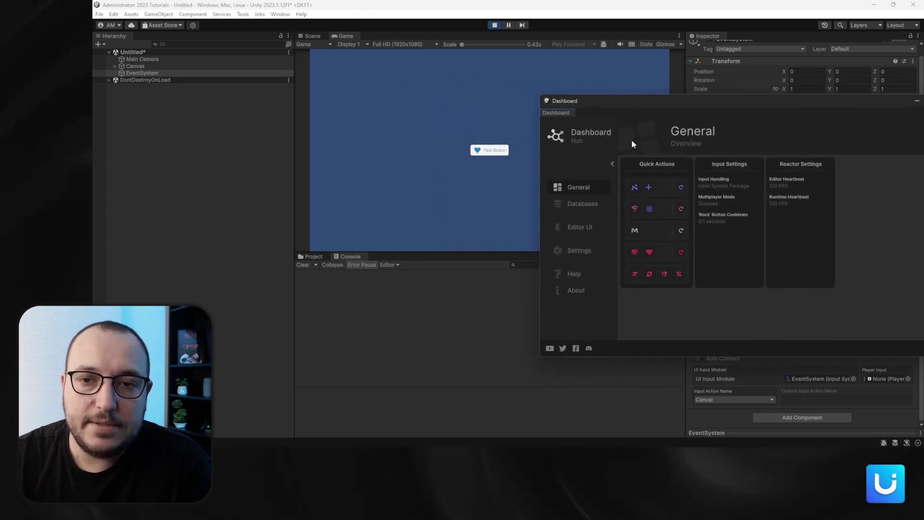
left_click(637, 210)
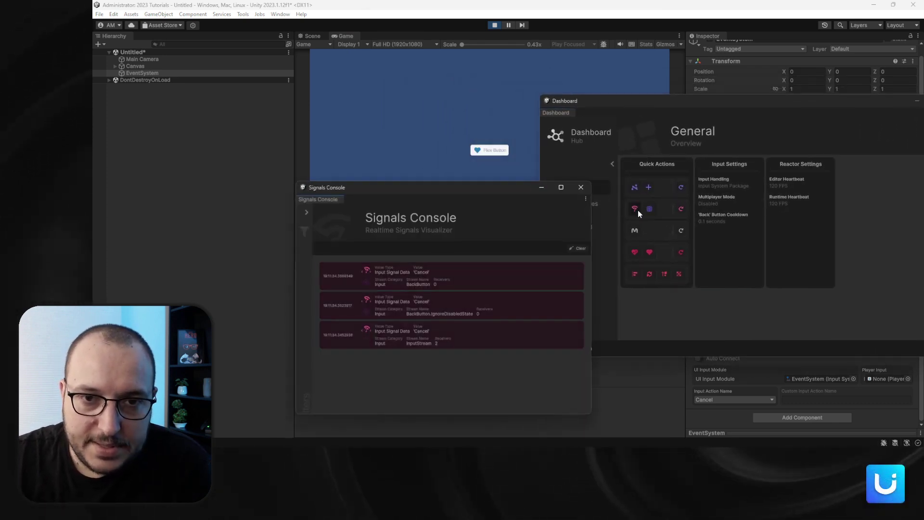
left_click_drag(431, 187, 263, 104)
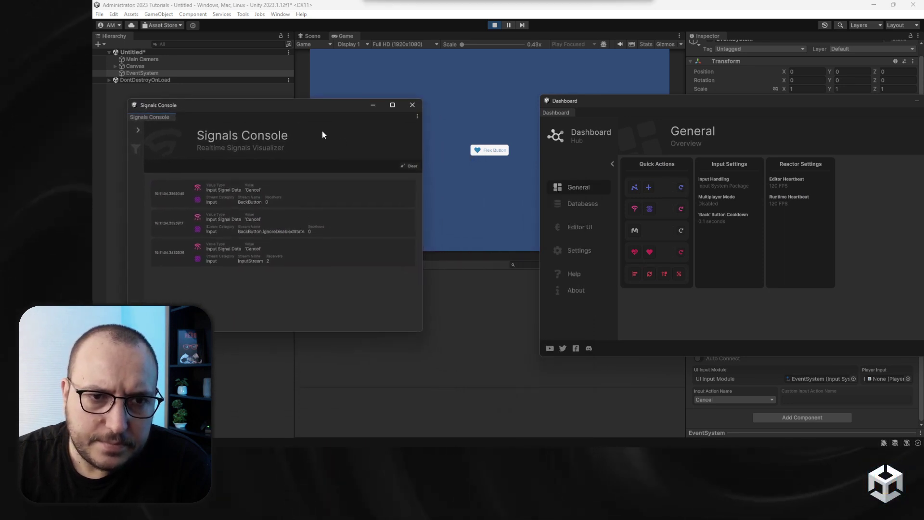
- Send three Escape Cancel inputs to the running game, then switch to the Streams Console
left_click(452, 201)
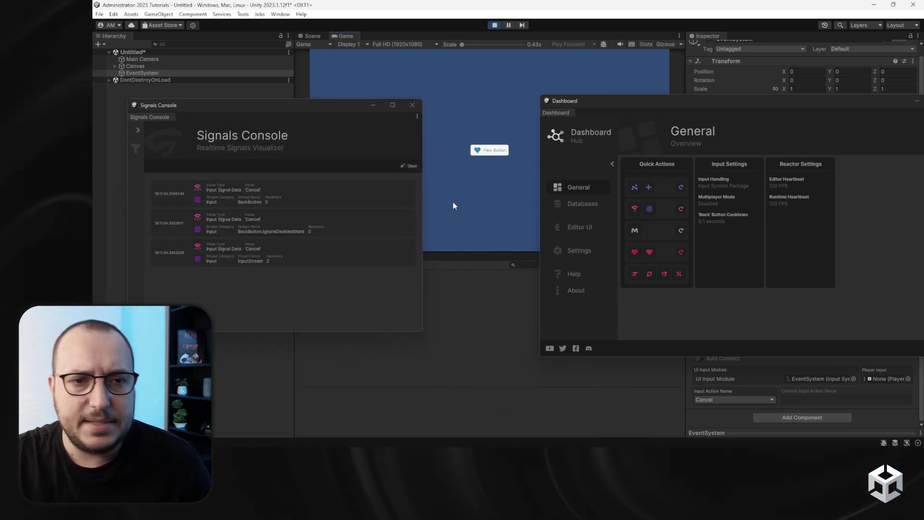
key("Escape")
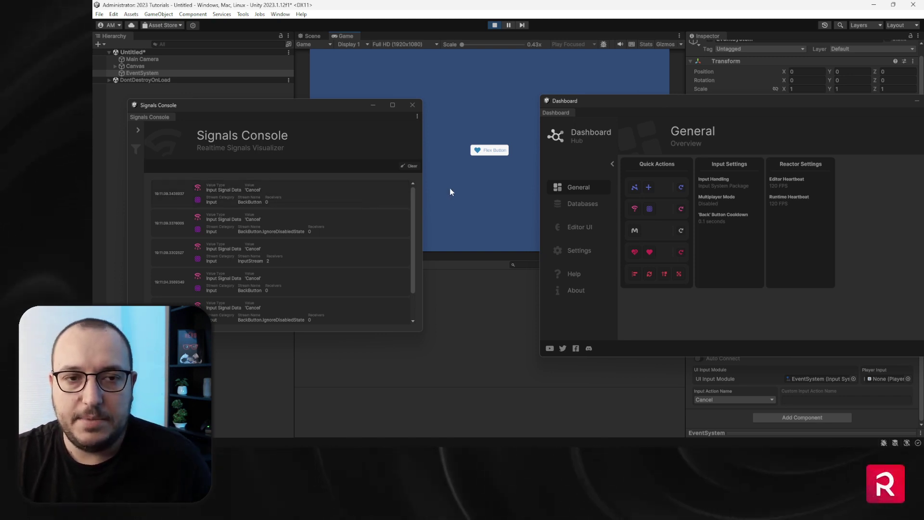
key("Escape")
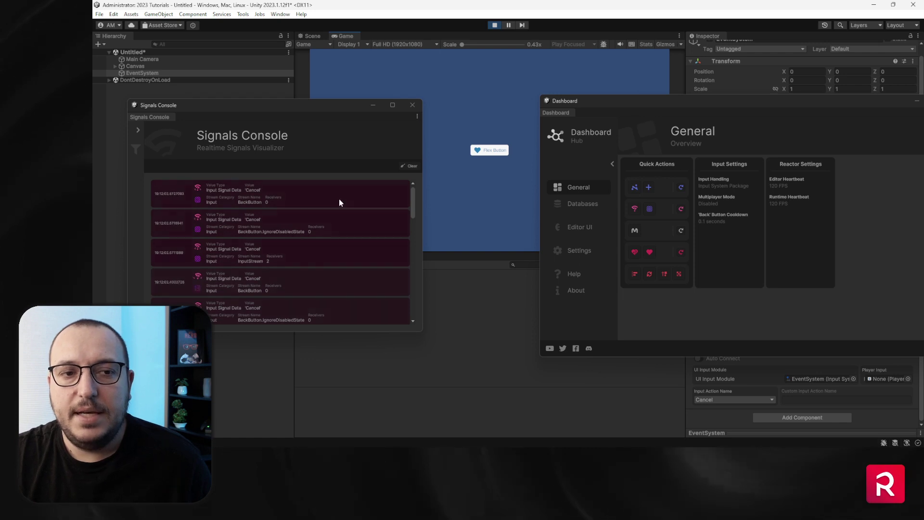
key("Escape")
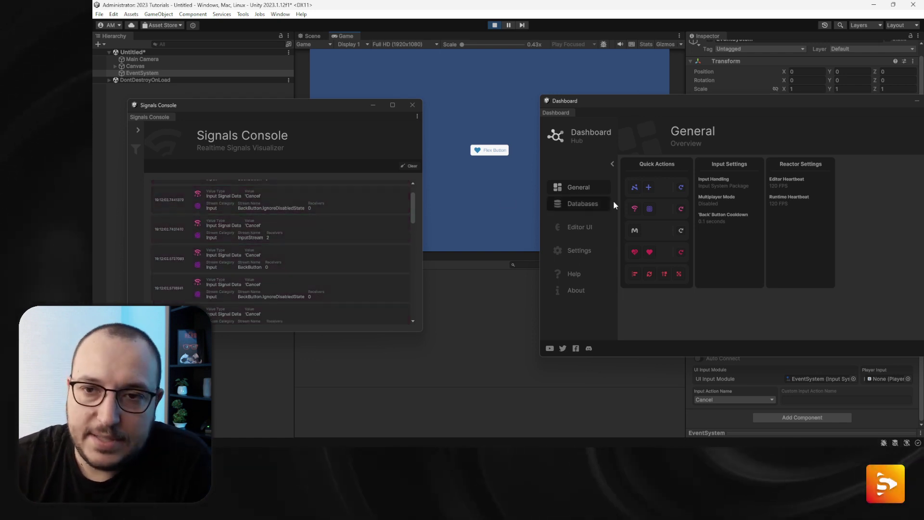
left_click(413, 105)
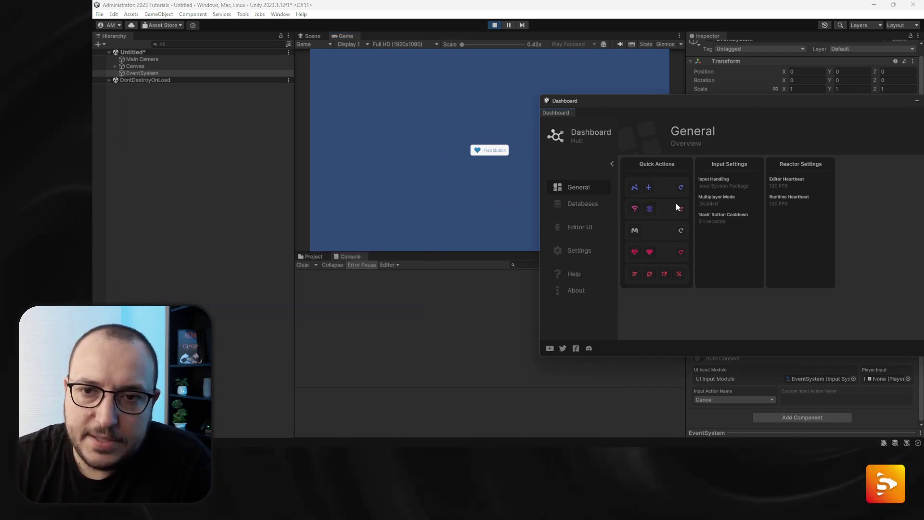
left_click(650, 209)
- Reposition the Streams Console, collapse its filter sidebar, and send a Cancel input
left_click_drag(250, 193, 267, 144)
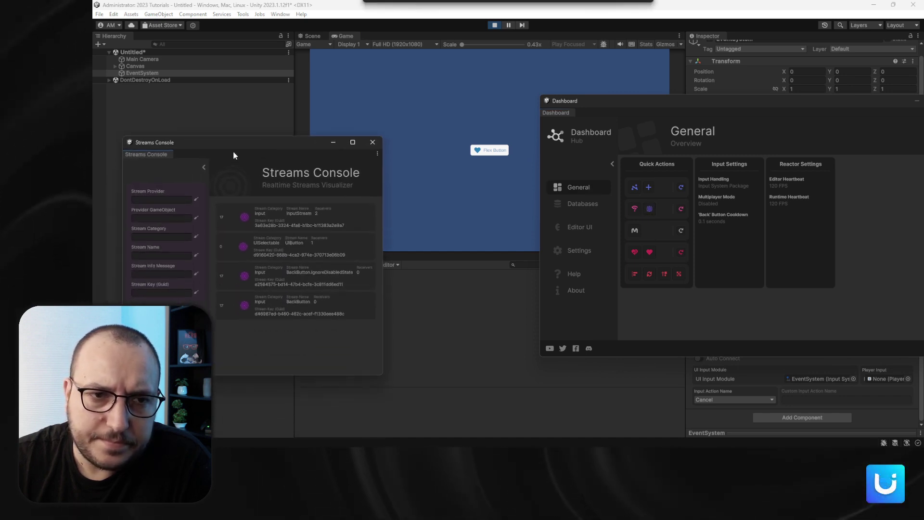
left_click(204, 167)
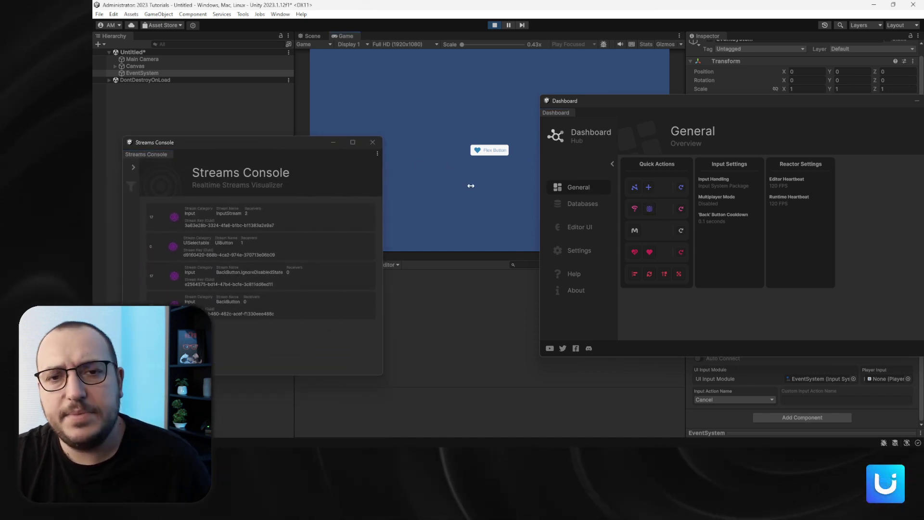
key("Escape")
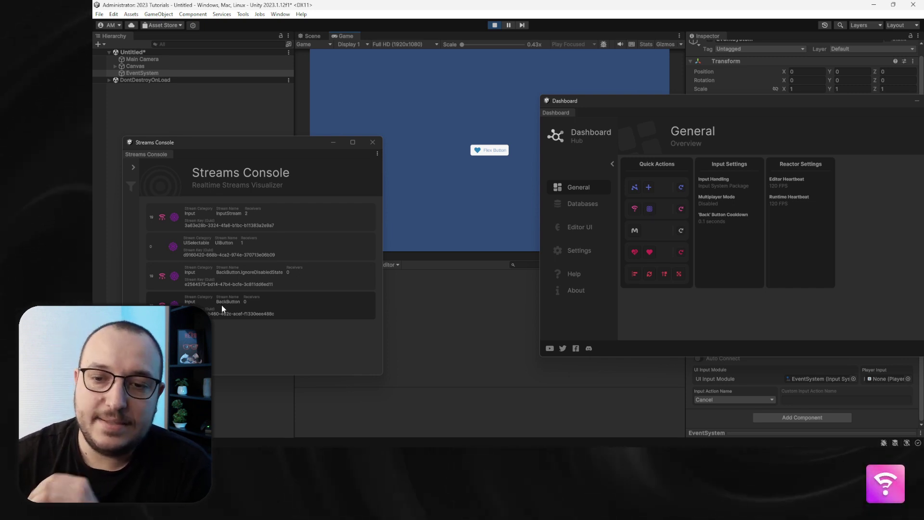
- Close the Dashboard, then send another Cancel input and press the Flex Button in-game
left_click_drag(765, 103, 647, 102)
left_click(843, 98)
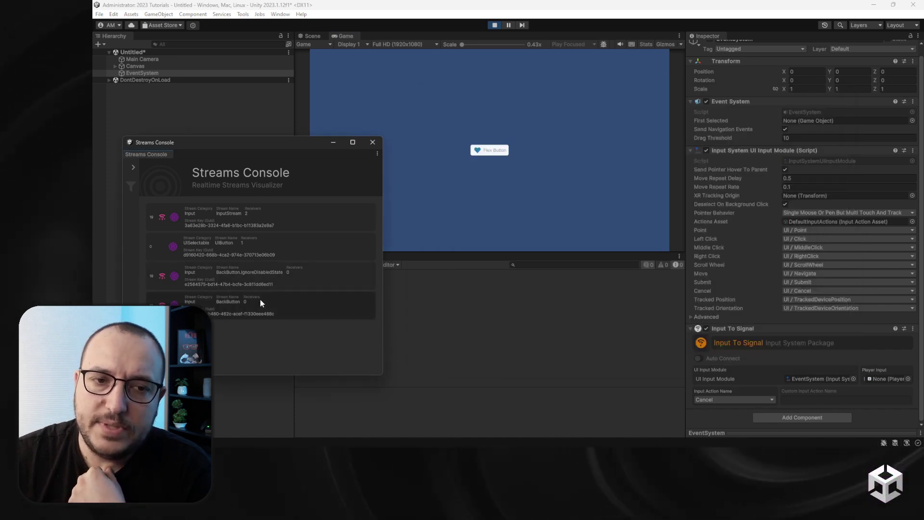
left_click(506, 220)
key("Escape")
key("Escape")
key("Escape")
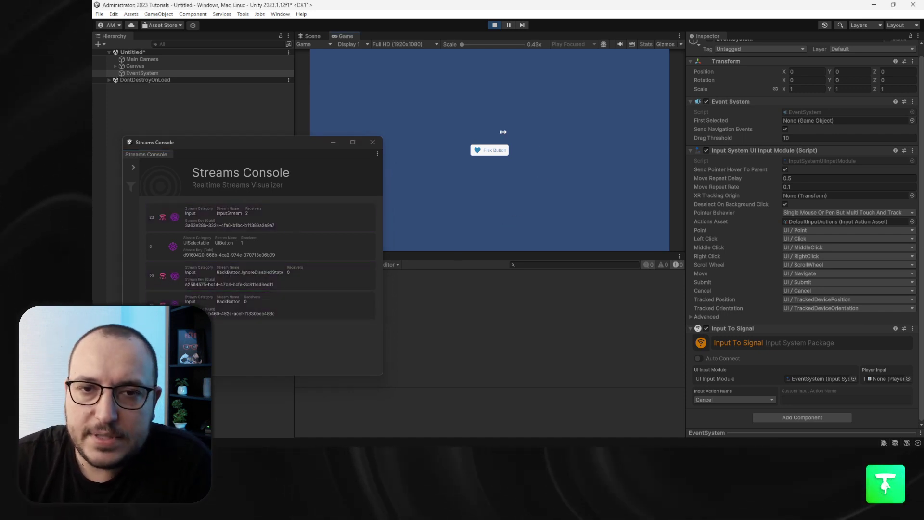
left_click(491, 150)
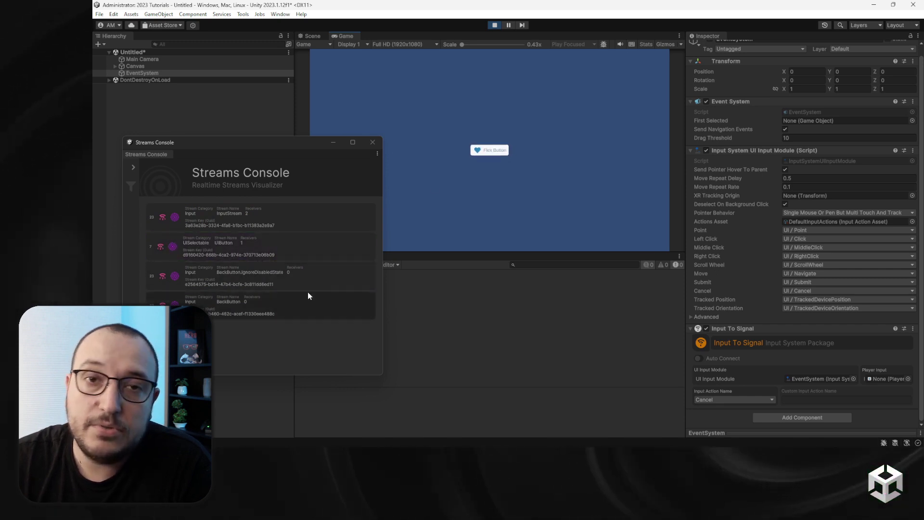
- Select the Flex Button under Canvas and set its UIButton ID to Custom named 'Back'
left_click(115, 66)
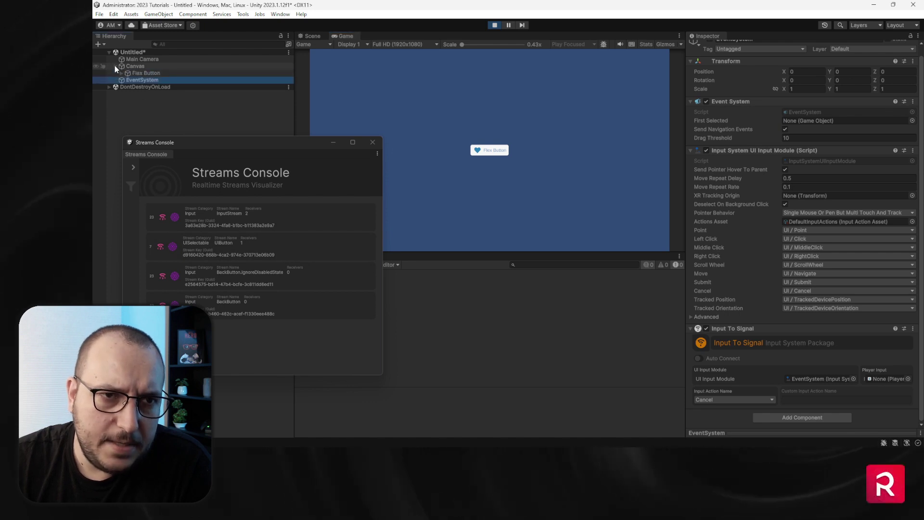
left_click(121, 73)
left_click(143, 73)
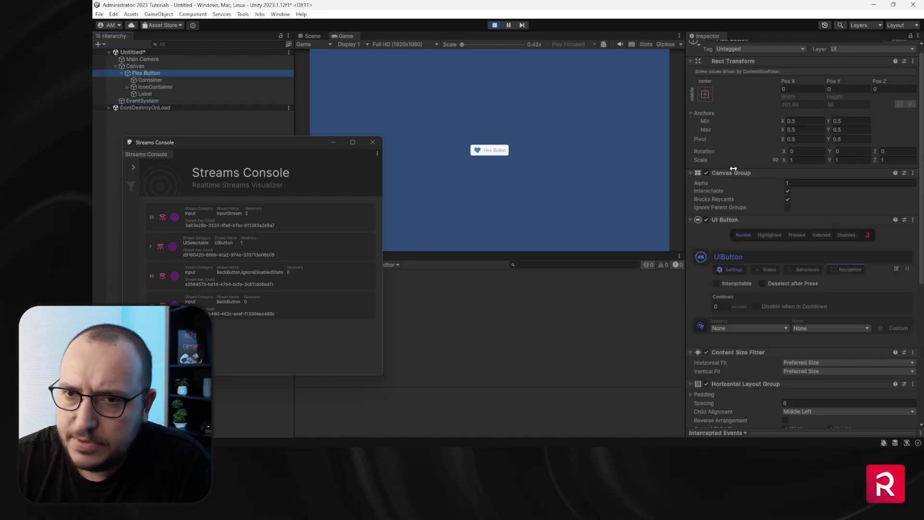
left_click(880, 328)
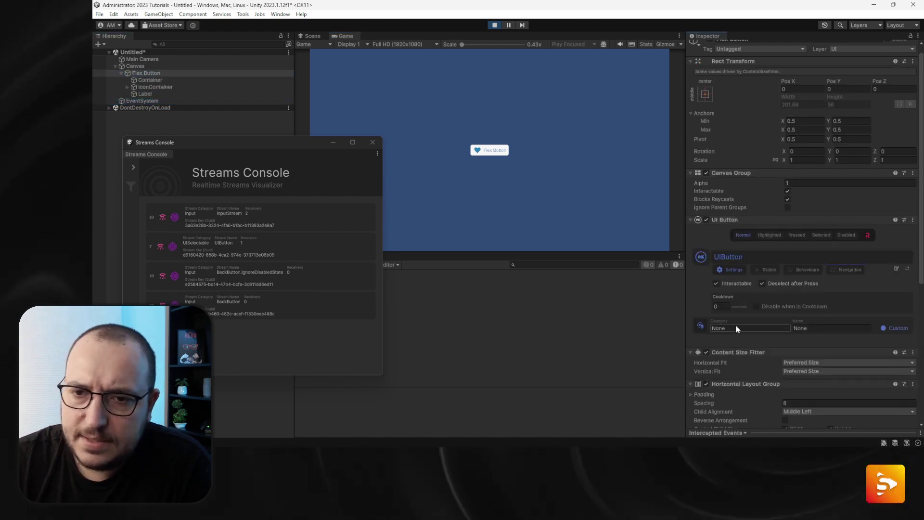
left_click(812, 330)
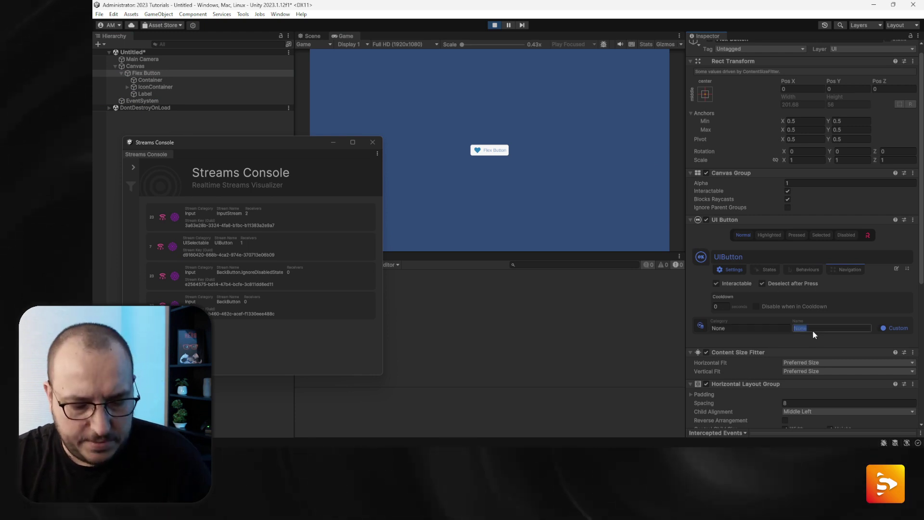
type("Bacvk")
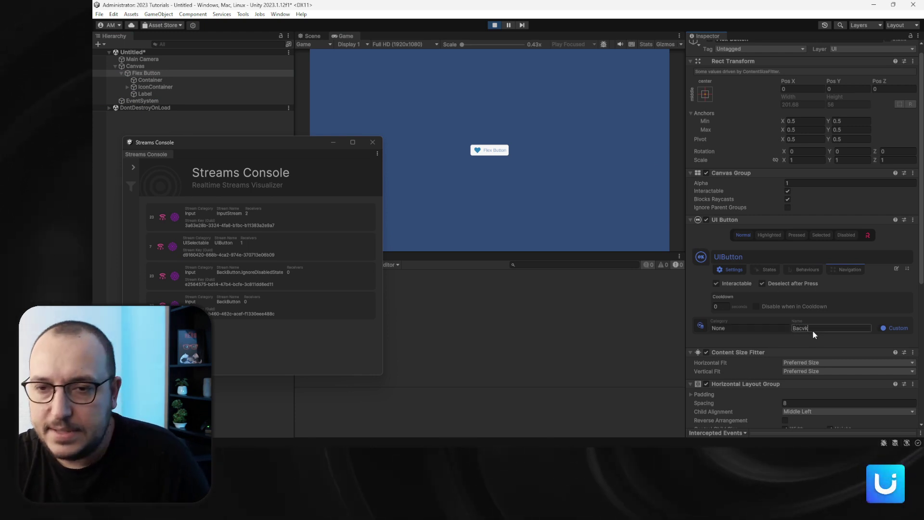
key("BackSpace")
key("BackSpace")
type("k")
key("Return")
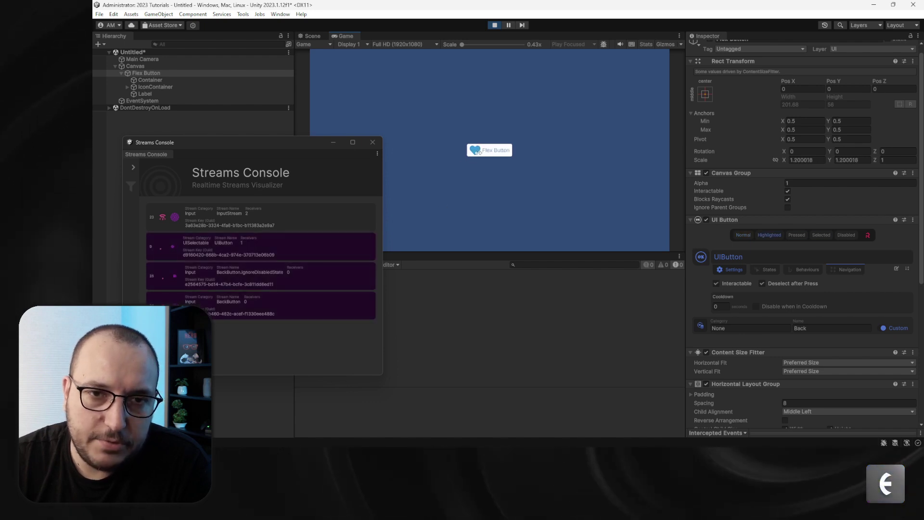
- Inspect RuntimeTicker and BackButton under DontDestroyOnLoad, then stop Play mode and close the Streams Console
left_click(110, 108)
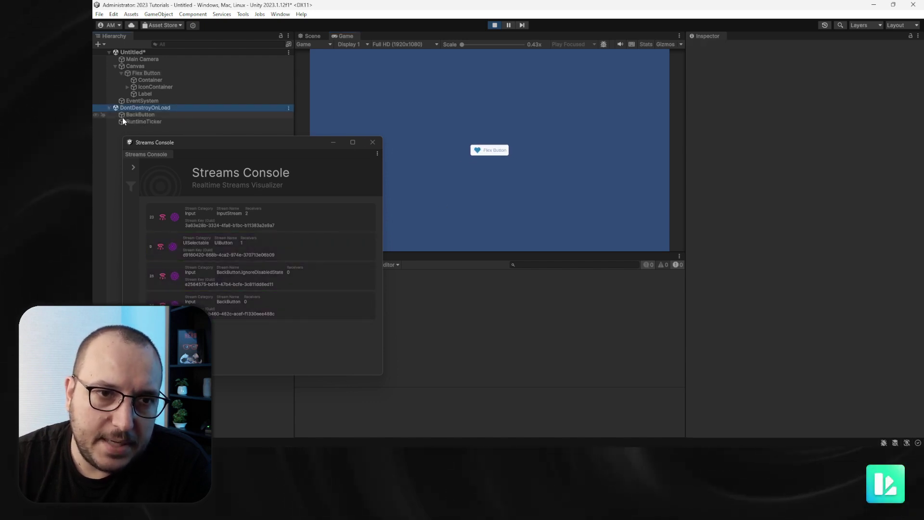
left_click(142, 122)
left_click(140, 116)
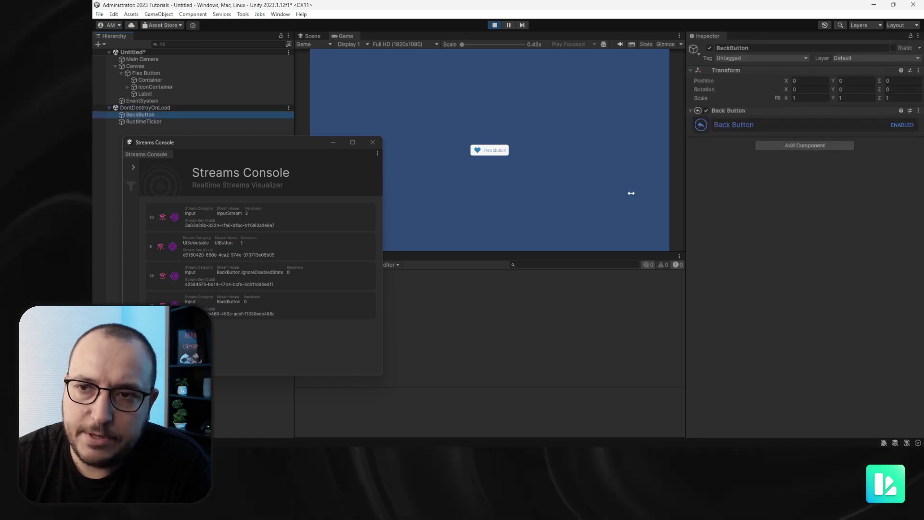
left_click(495, 25)
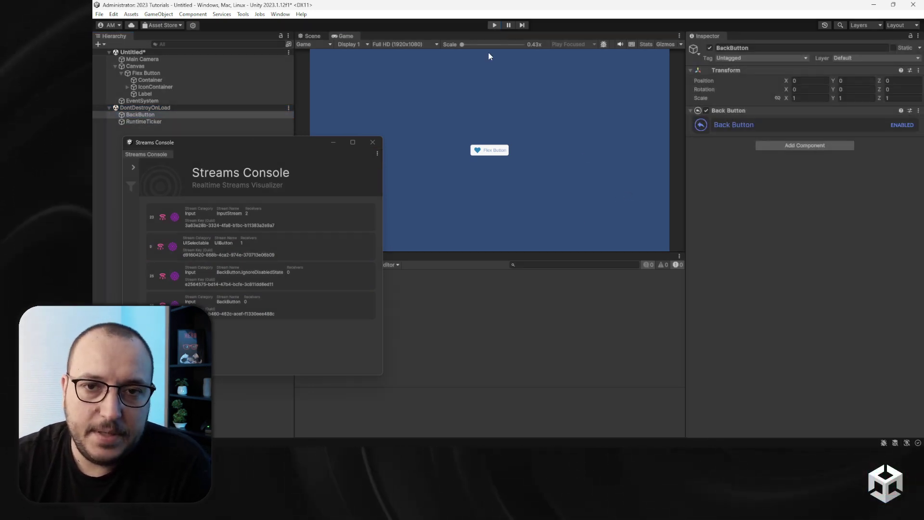
left_click(376, 143)
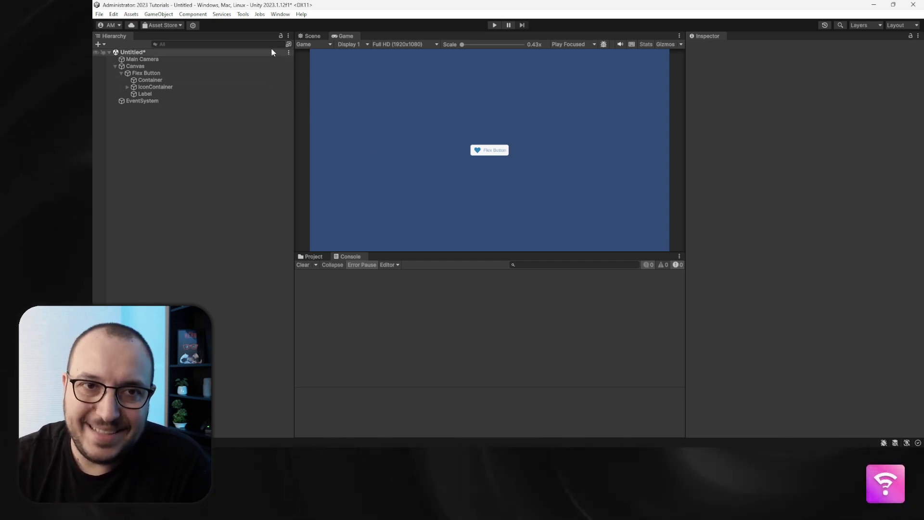
- Open Project Settings from the Edit menu and scroll the Player page to Configuration > Active Input Handling
left_click(114, 15)
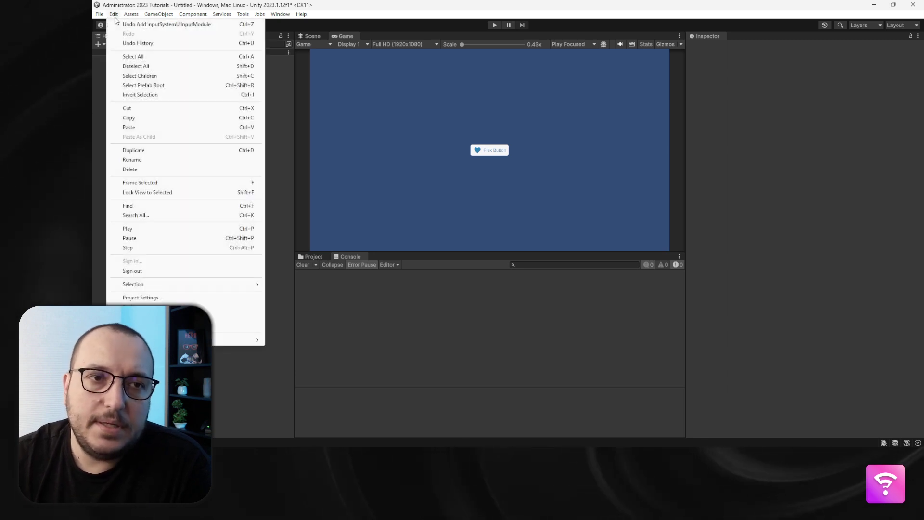
left_click(143, 297)
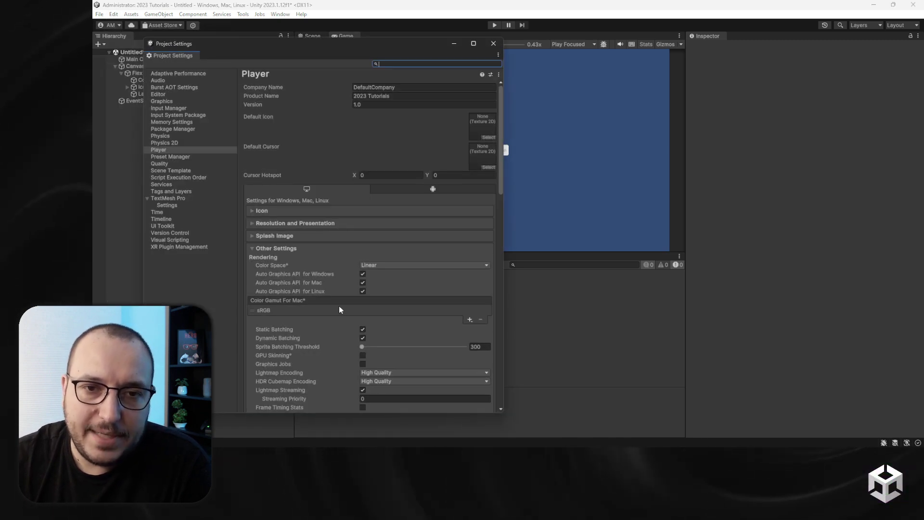
left_click_drag(371, 44, 553, 41)
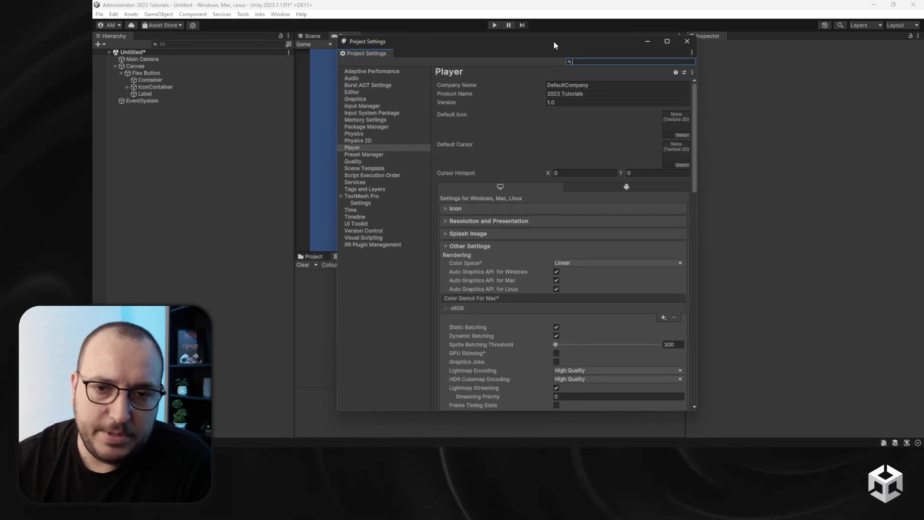
scroll(477, 191, "down", 6)
scroll(478, 191, "down", 3)
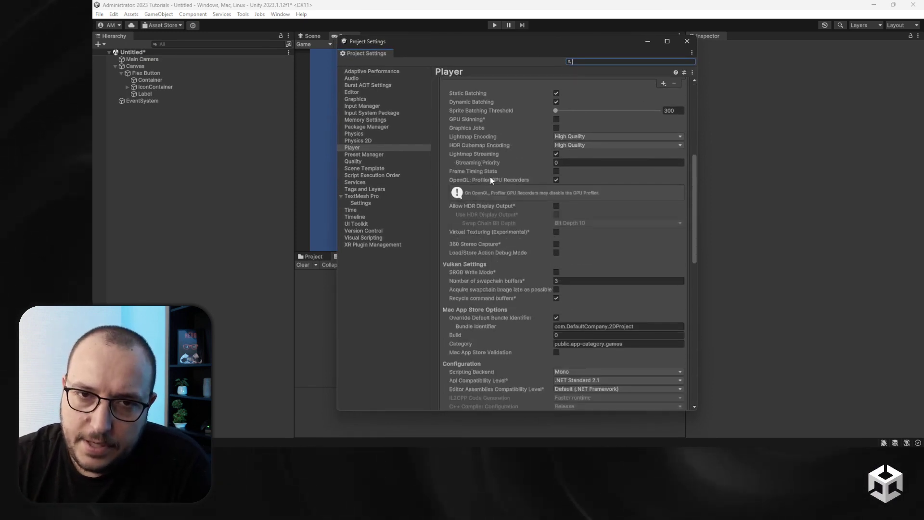
scroll(496, 168, "up", 3)
scroll(498, 165, "down", 6)
scroll(498, 164, "down", 7)
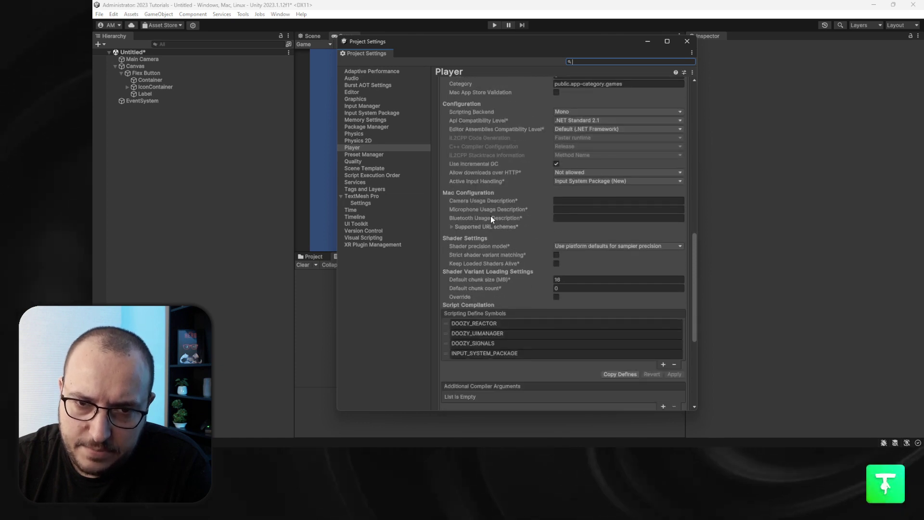
scroll(521, 284, "down", 4)
scroll(521, 287, "up", 3)
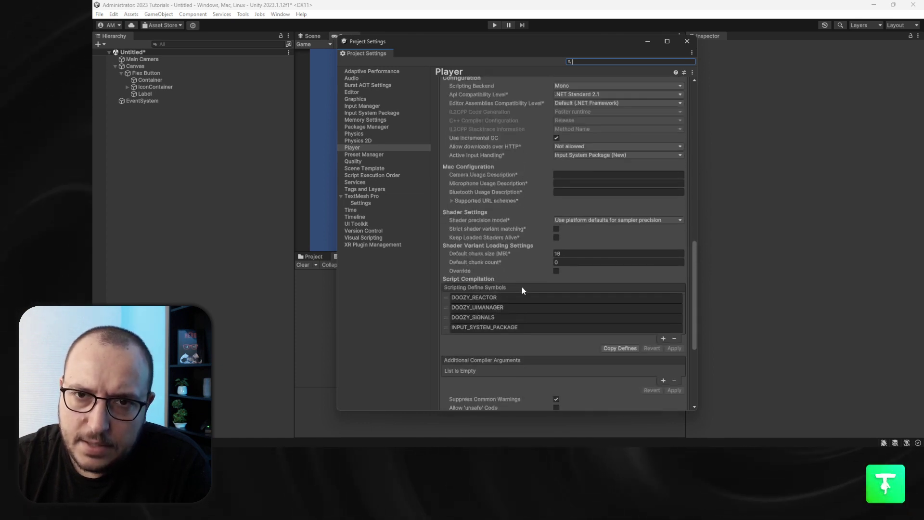
scroll(508, 202, "up", 1)
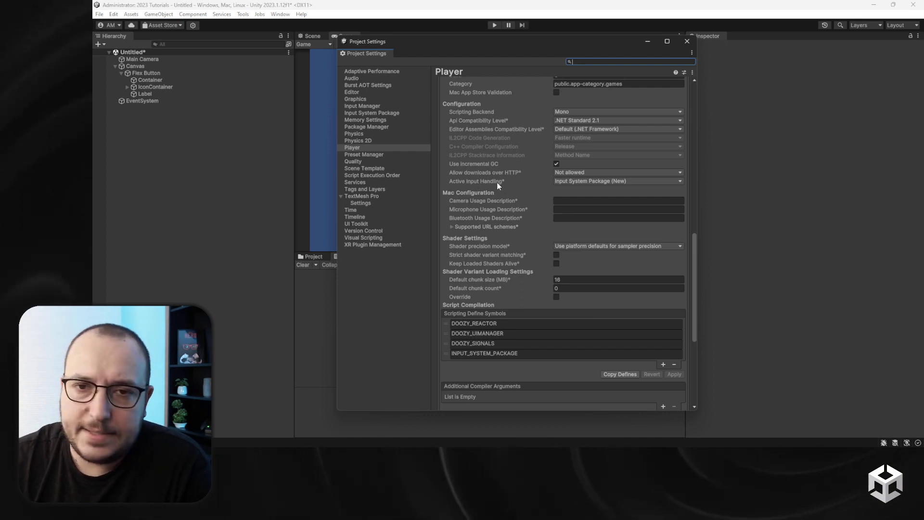
- Keep Active Input Handling on Input System Package (New) and close Project Settings
left_click(573, 182)
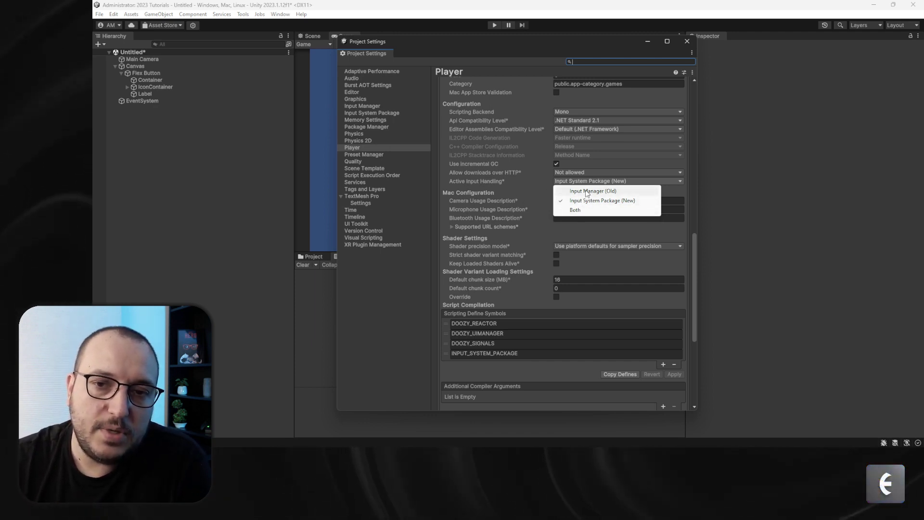
left_click(510, 192)
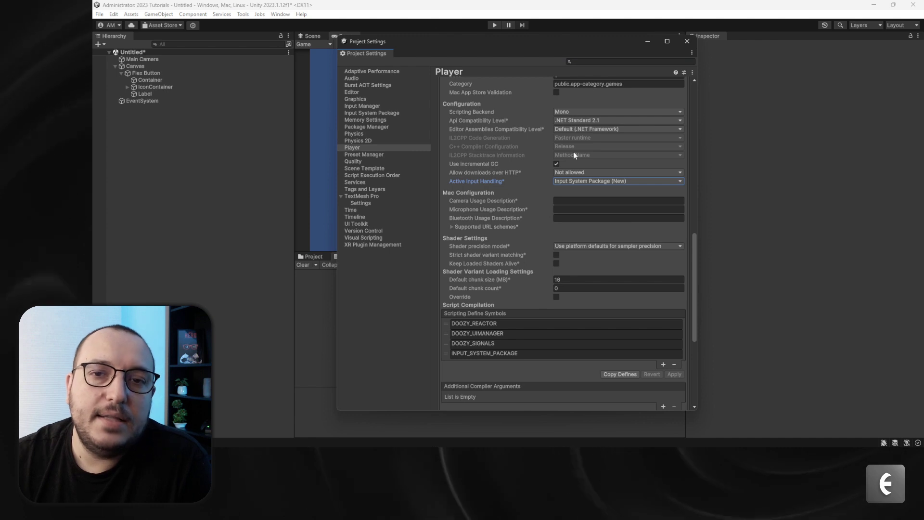
left_click(685, 42)
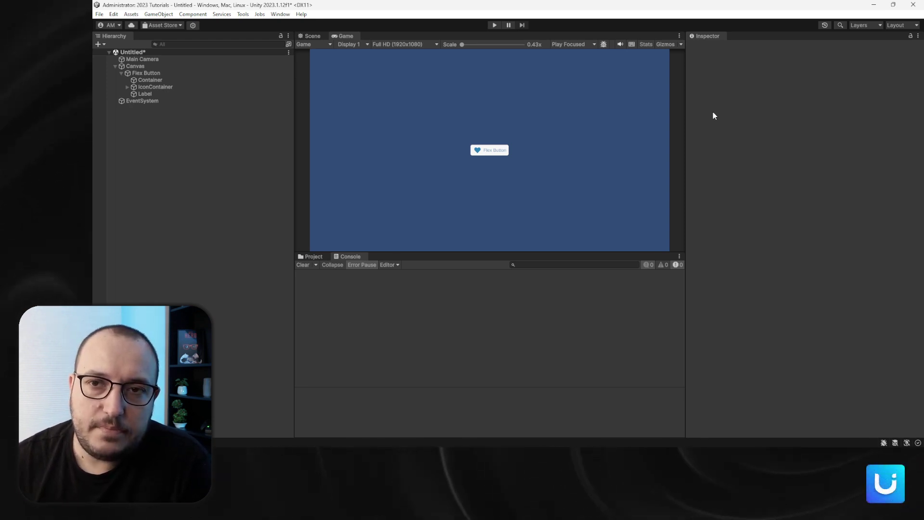
- Open the Doozy Dashboard from Tools > Doozy and go to its Input Settings page
left_click(243, 14)
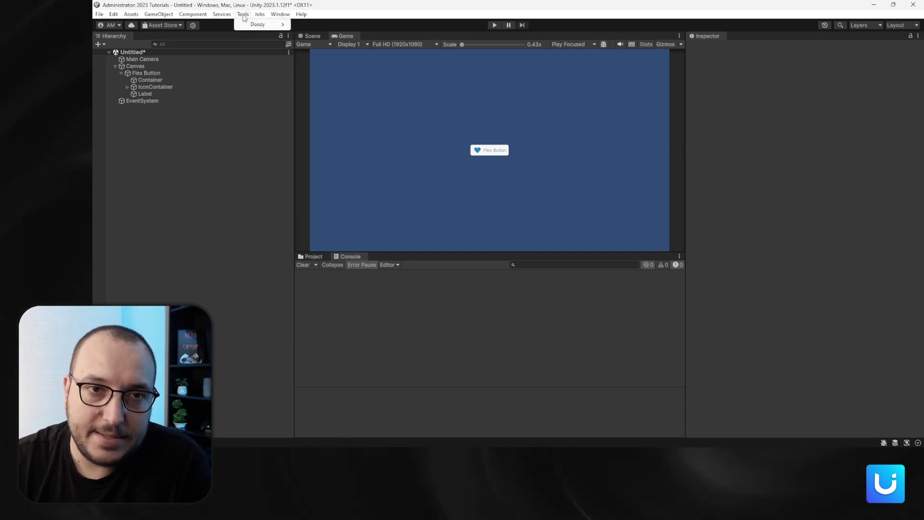
mouse_move(260, 24)
left_click(305, 25)
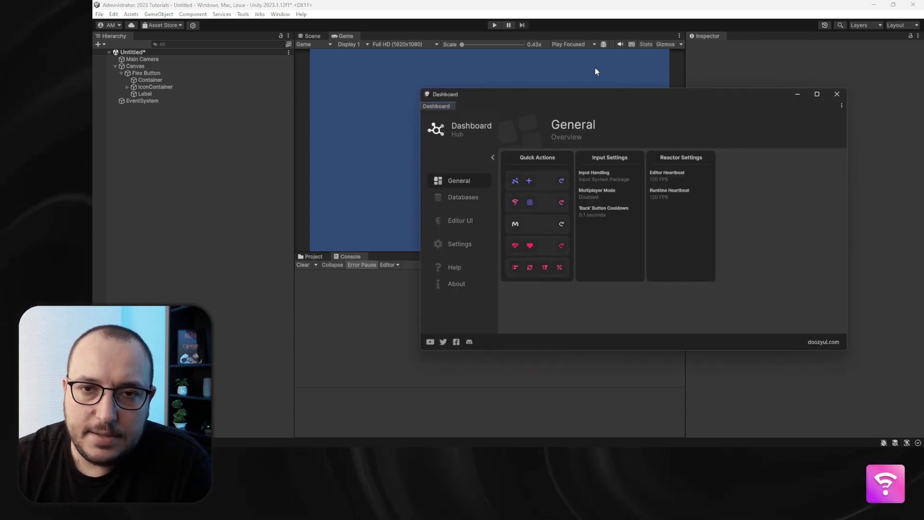
left_click_drag(586, 100, 463, 94)
left_click(349, 236)
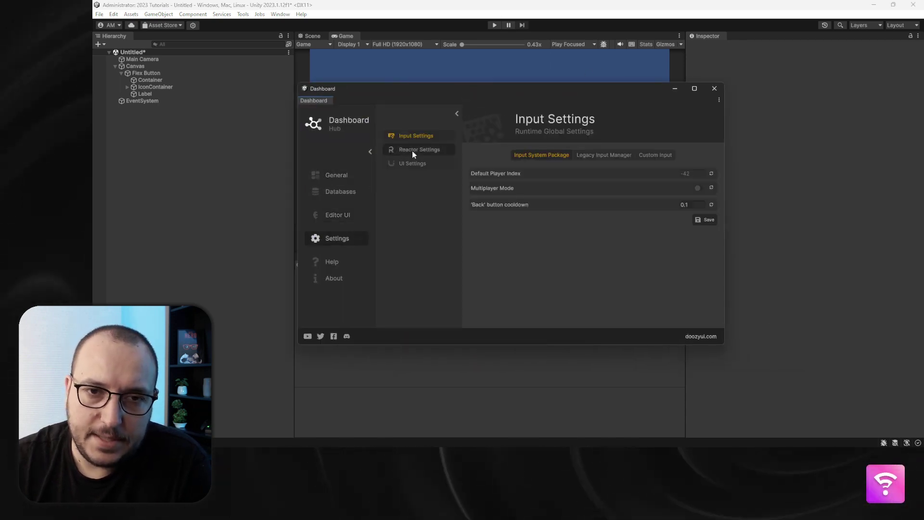